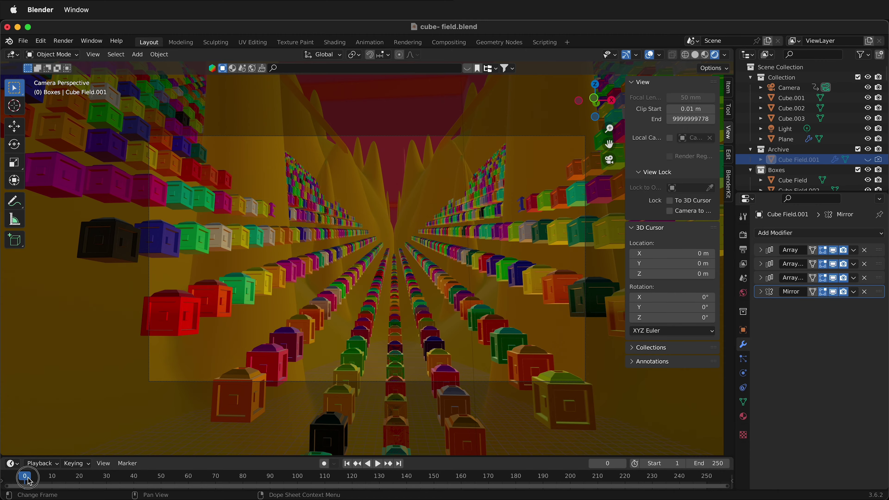
Step: Scrub the camera's flight through the cube field, leaving the playhead at frame 83
left_click_drag(40, 480, 251, 478)
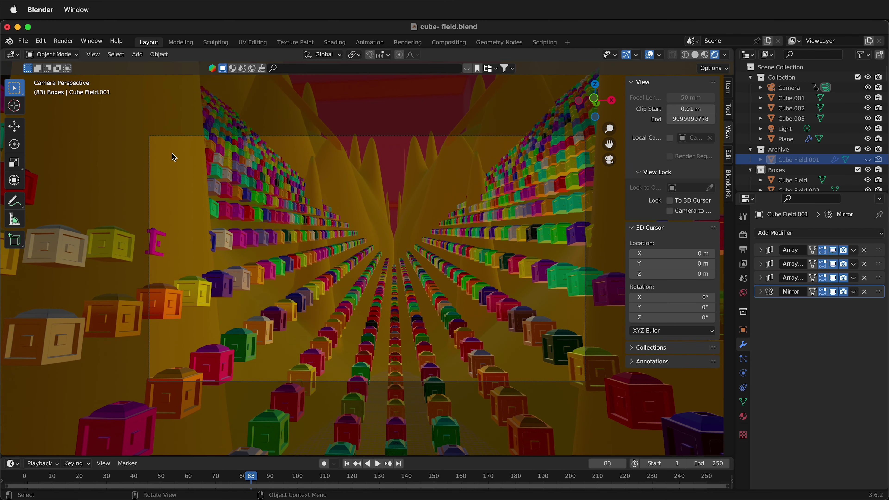
Step: Search the Add-ons preferences for 'after', showing no After Effects exporter is installed
left_click(41, 41)
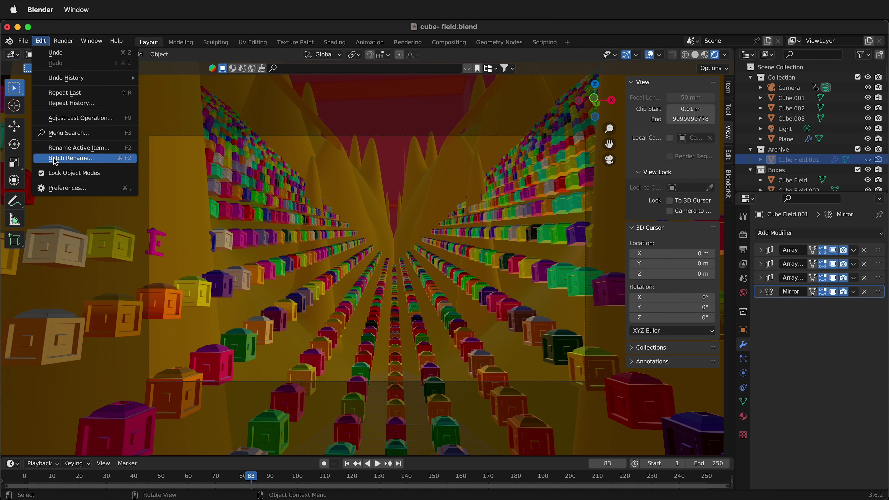
left_click(58, 194)
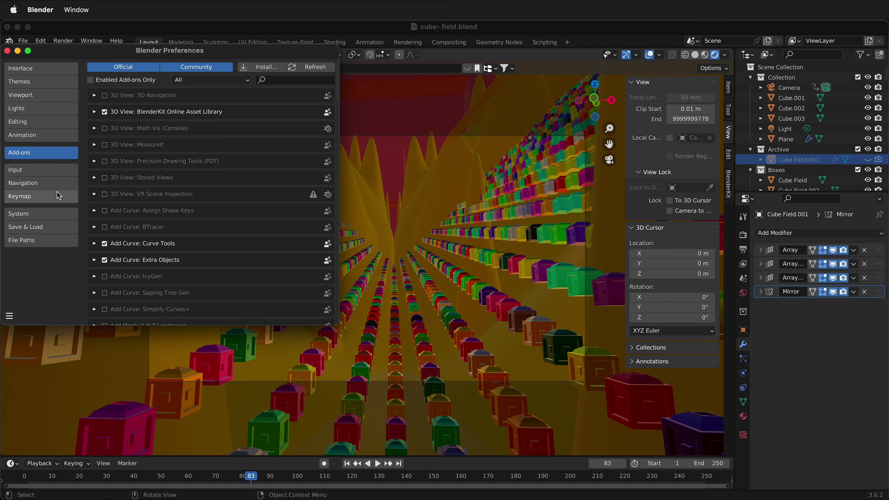
left_click(273, 80)
type("ar")
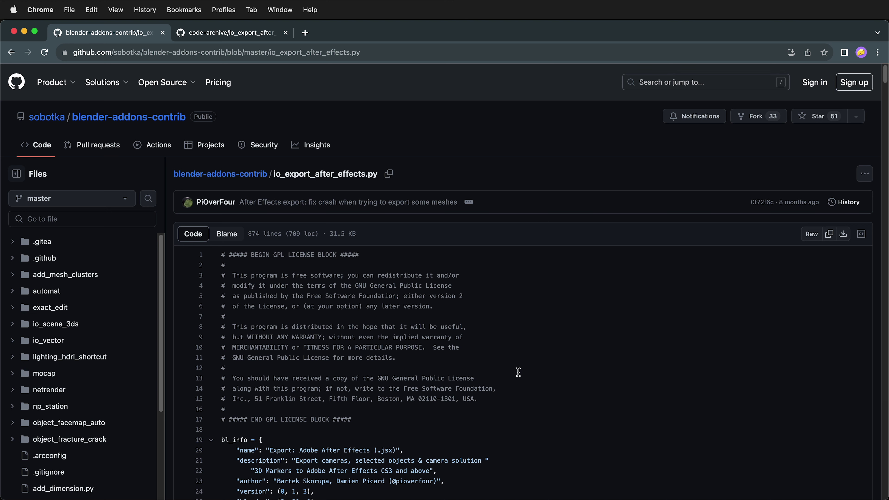
Step: Download the raw io_export_after_effects.py file from the blender-addons-contrib GitHub page
scroll(489, 398, "down", 3)
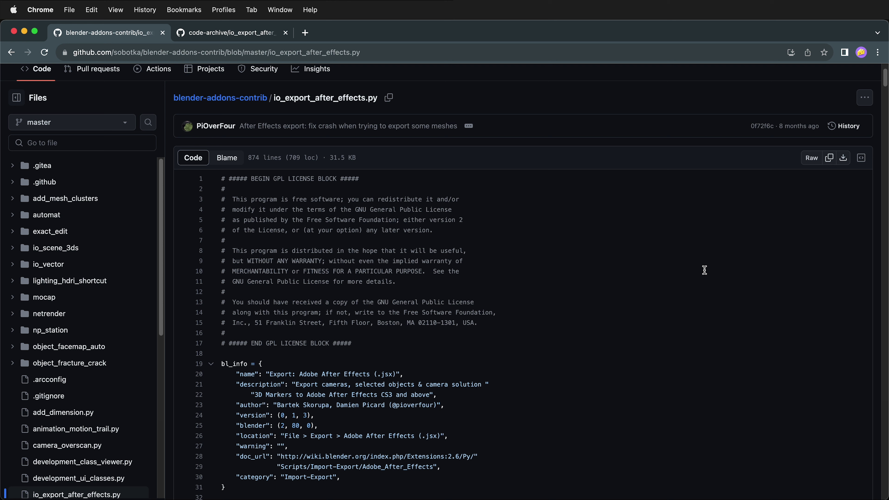
left_click(844, 160)
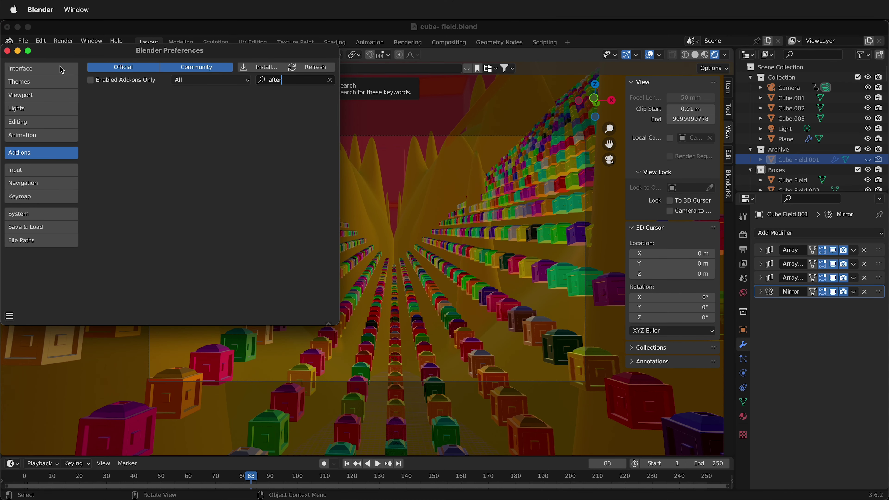
Step: Install io_export_after_effects.py, enable the Adobe After Effects (.jsx) exporter, and close Preferences
left_click(330, 81)
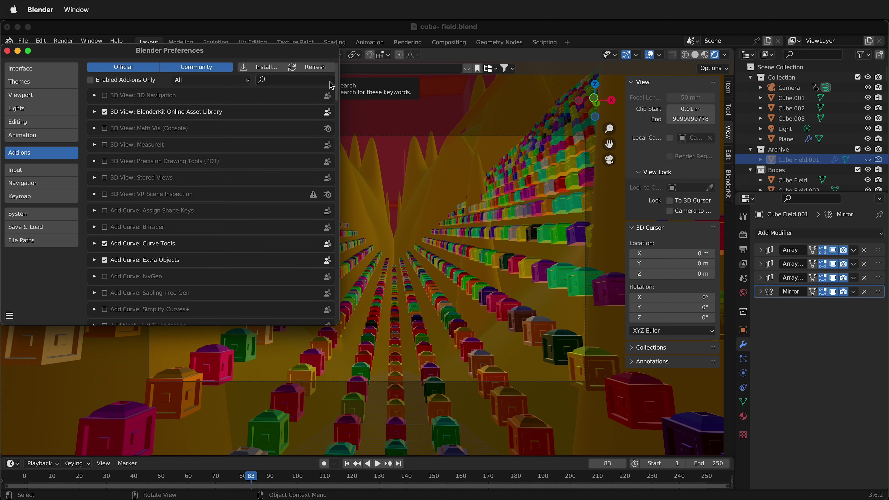
left_click(263, 68)
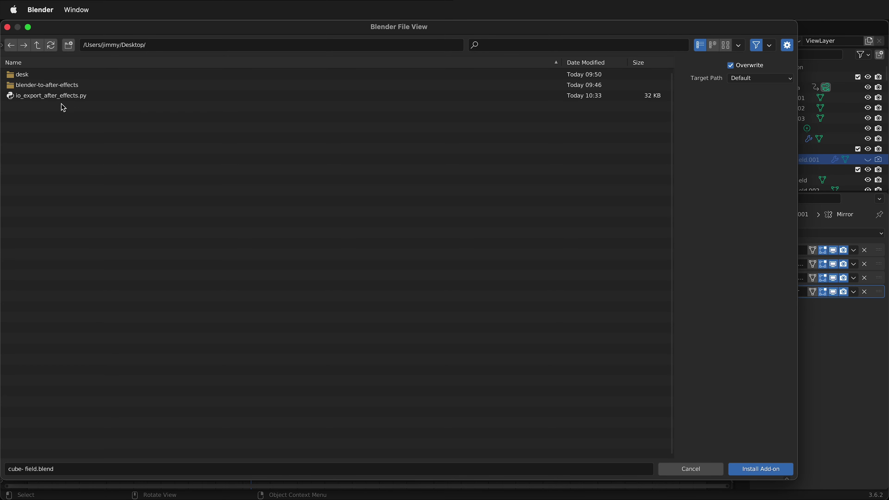
left_click(42, 98)
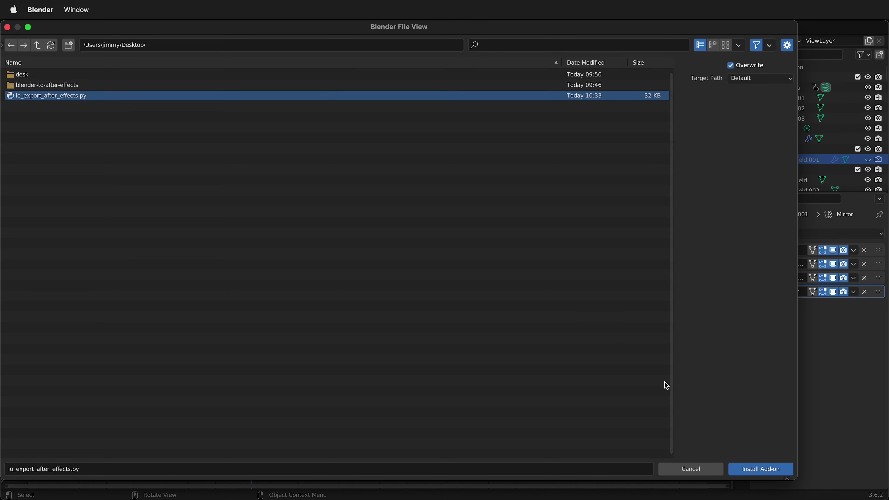
left_click(754, 469)
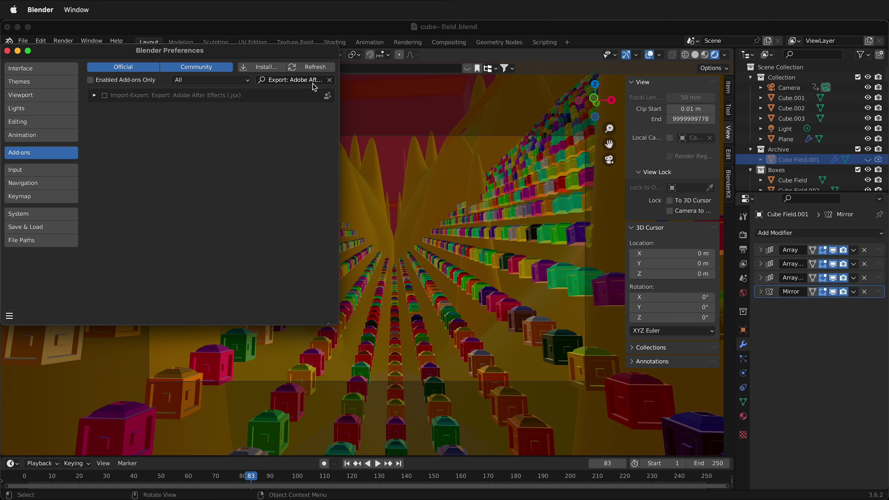
left_click(104, 95)
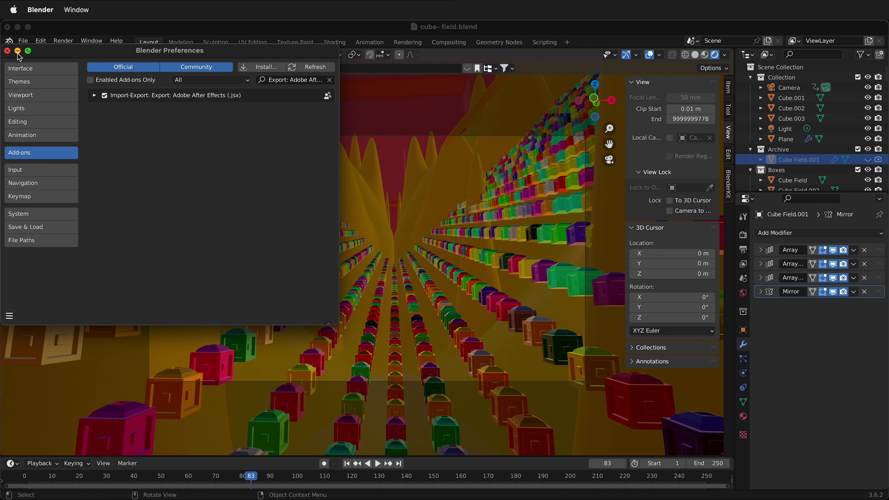
left_click(7, 51)
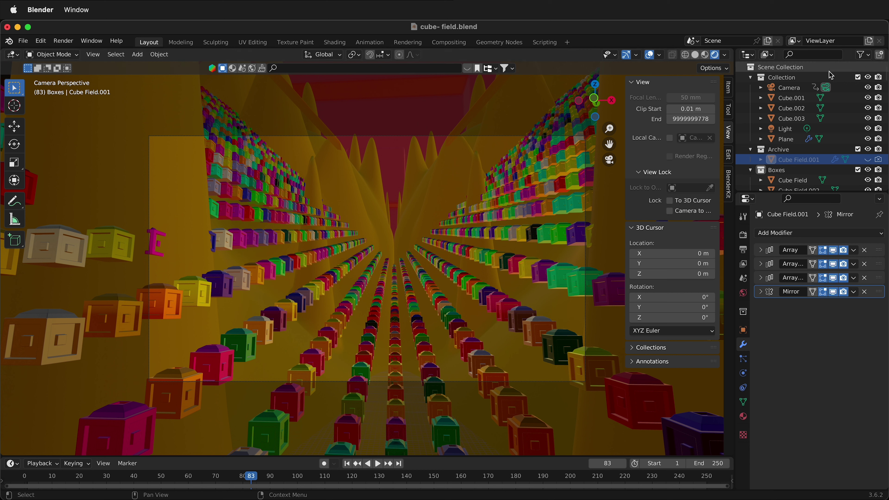
Step: Select the Camera and open File > Export > Adobe After Effects (.jsx) as cube- field.jsx
left_click(791, 88)
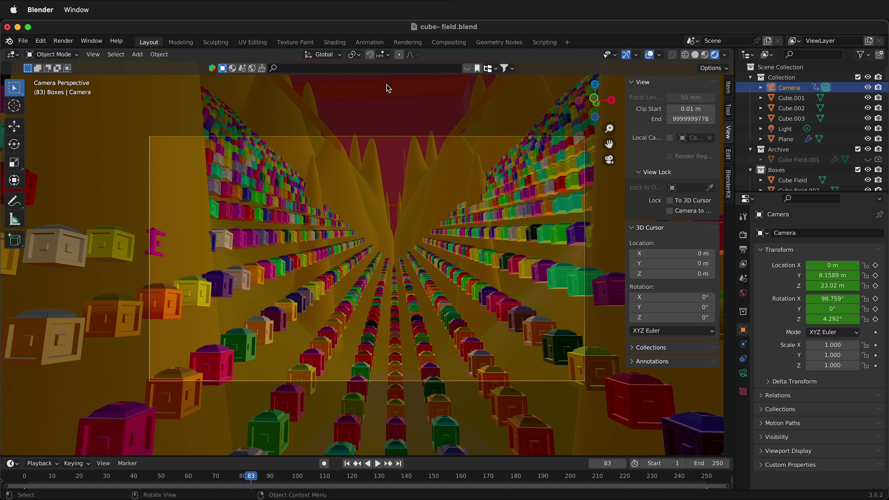
left_click(23, 41)
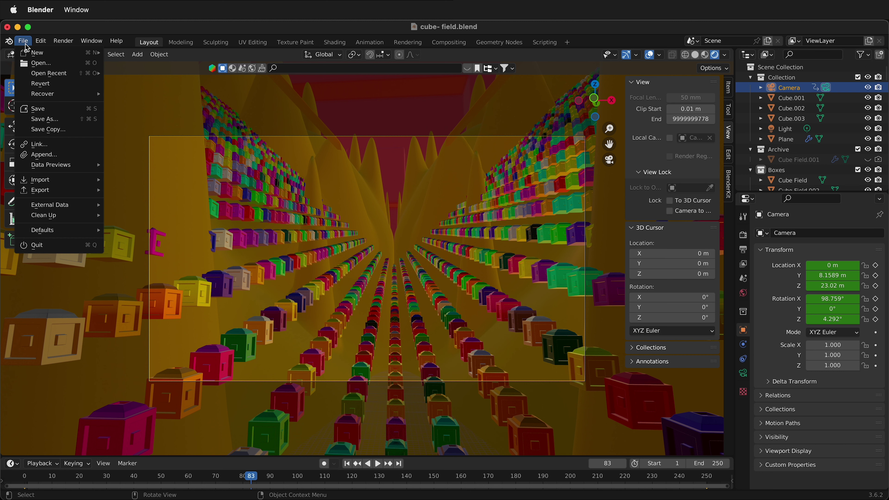
mouse_move(88, 196)
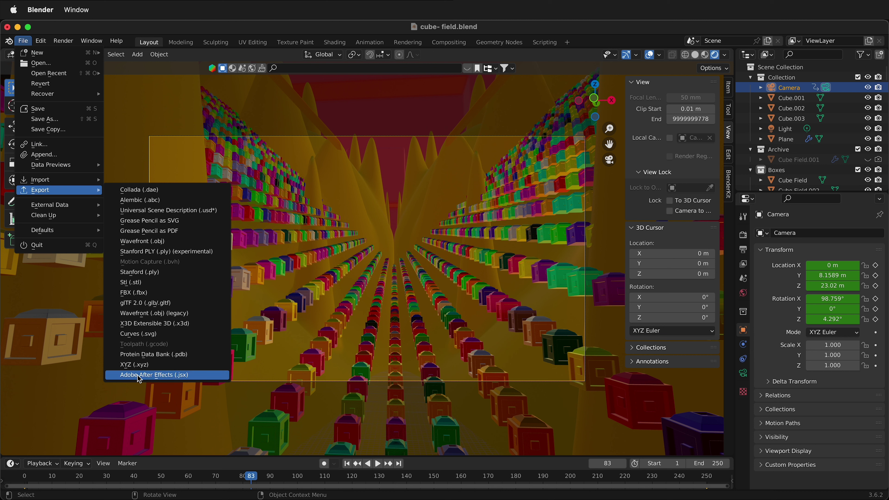
left_click(198, 376)
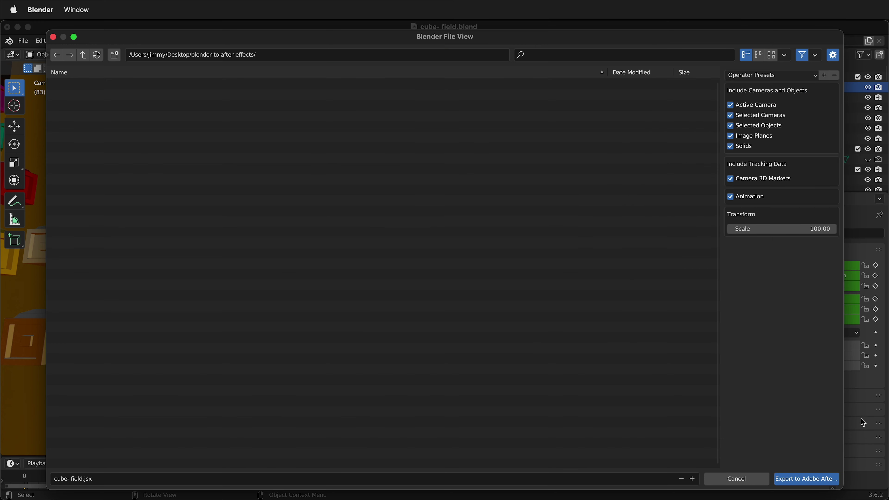
Step: Export cube- field.jsx, then run it in After Effects, accepting the comp name cube__field
left_click(820, 483)
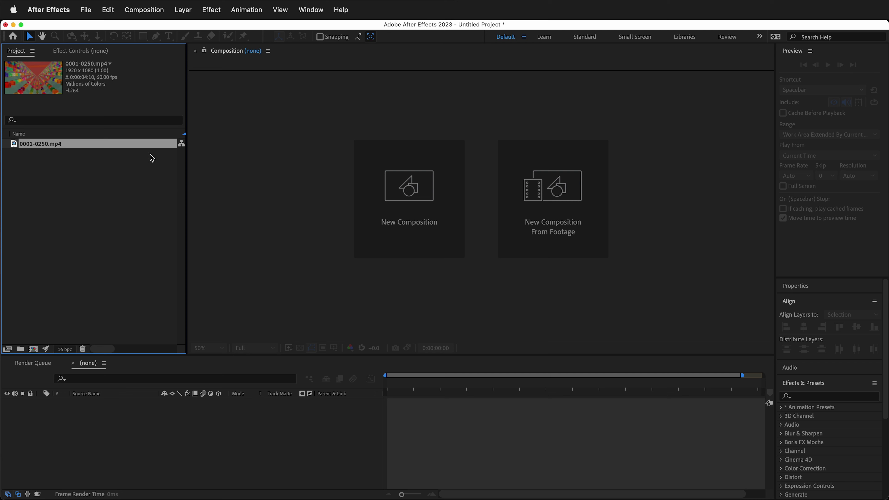
left_click(87, 10)
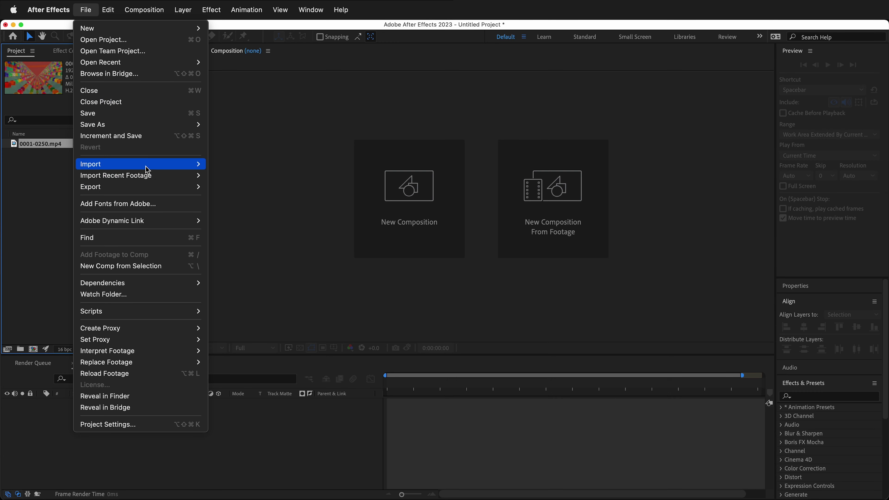
mouse_move(144, 164)
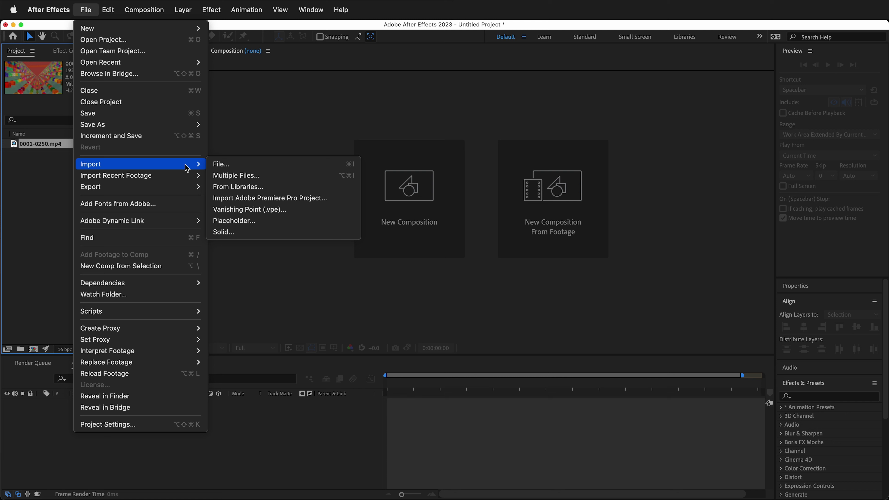
mouse_move(188, 318)
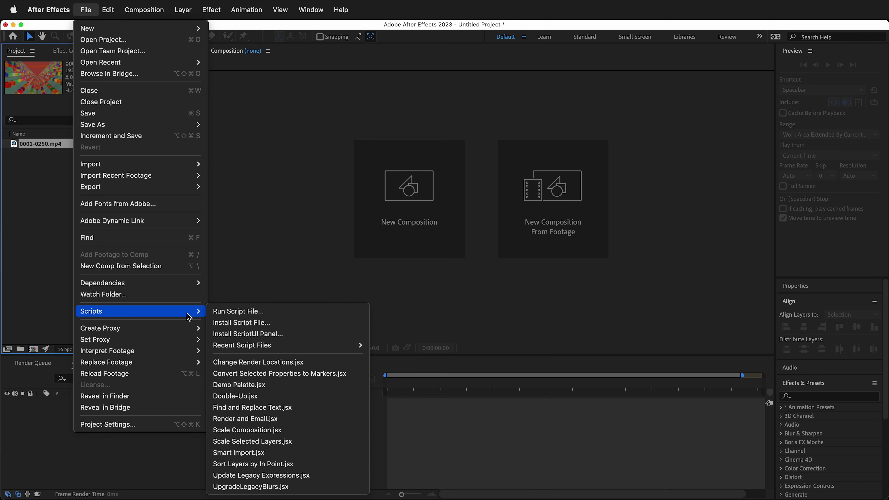
left_click(245, 317)
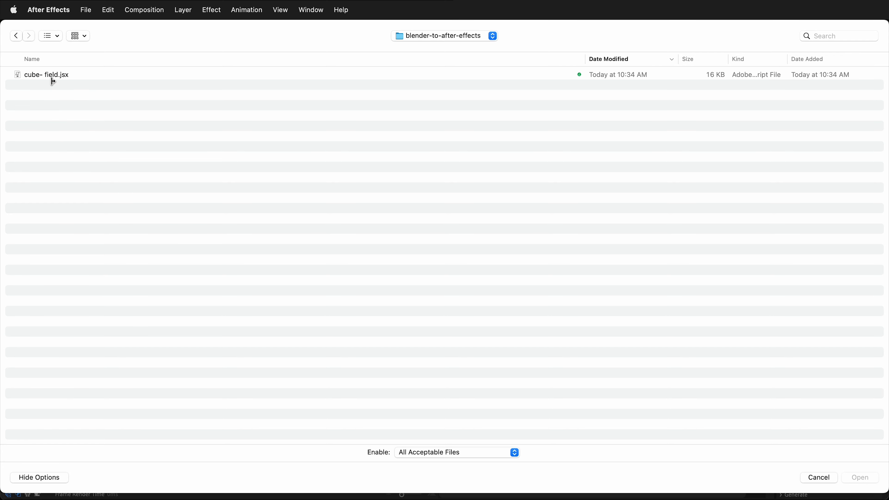
left_click(41, 76)
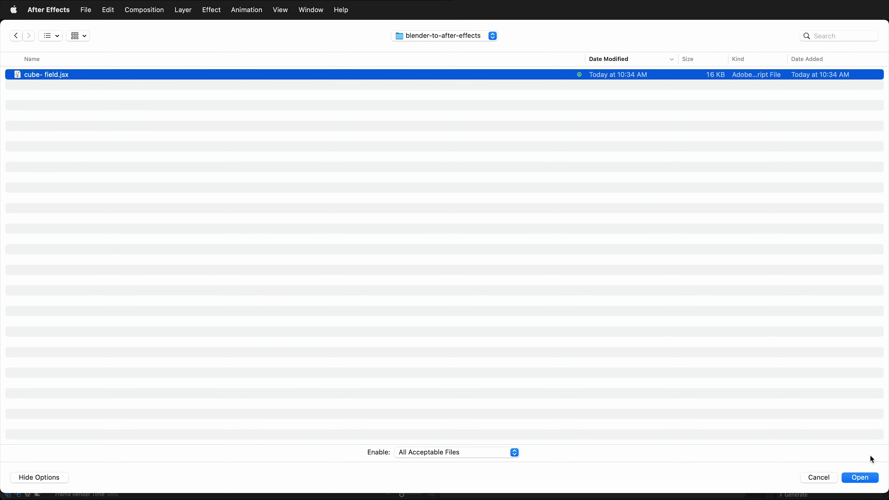
left_click(860, 478)
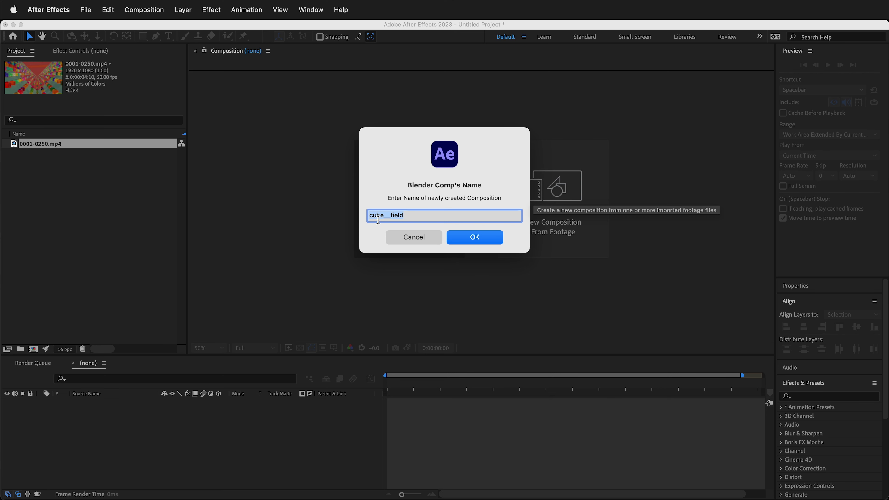
left_click(471, 239)
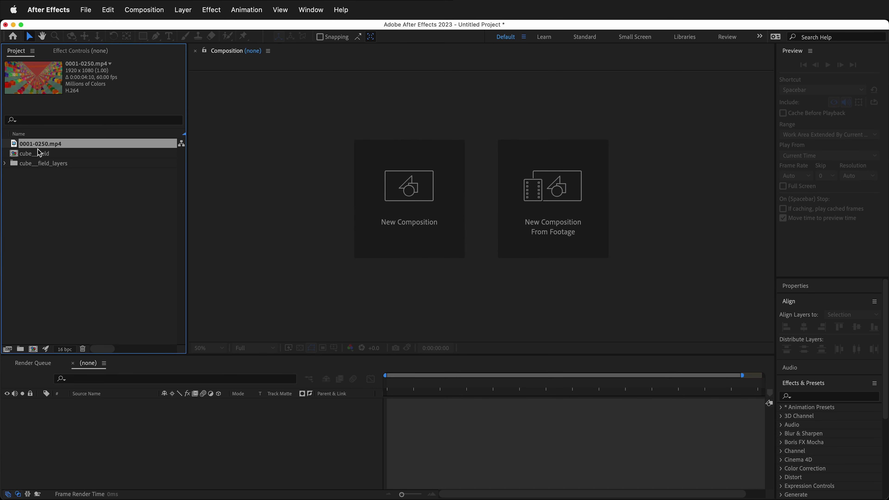
Step: Open the cube__field composition, scrub its camera animation, and switch the viewer to 4 Views
double_click(24, 155)
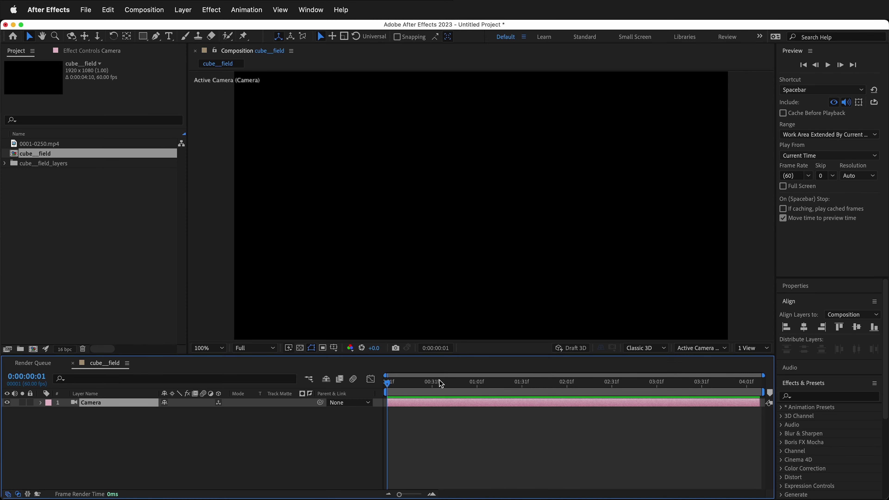
mouse_move(390, 388)
left_mouse_down()
mouse_move(723, 392)
mouse_move(382, 387)
left_mouse_up()
left_click(751, 348)
left_click(756, 381)
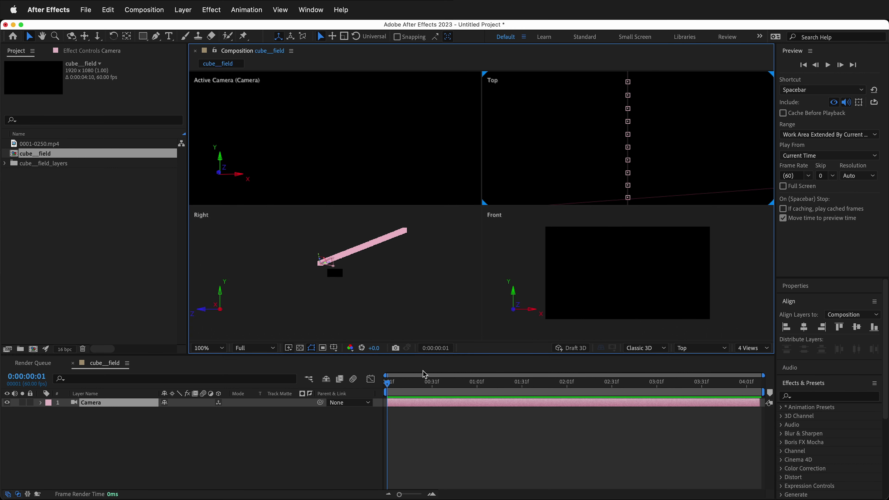
Step: Scrub the camera move, then drag 0001-0250.mp4 into the composition as a layer
left_click_drag(386, 384, 632, 385)
left_click_drag(511, 392, 363, 398)
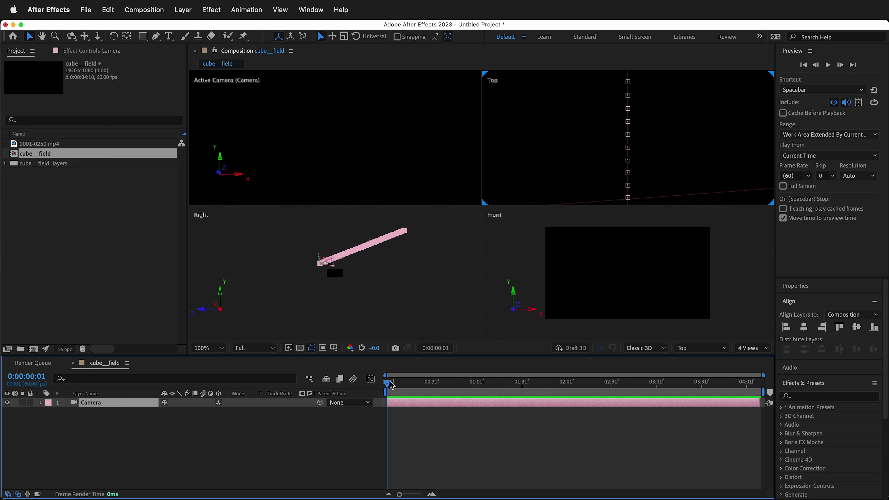
left_click_drag(392, 384, 322, 386)
left_click(25, 145)
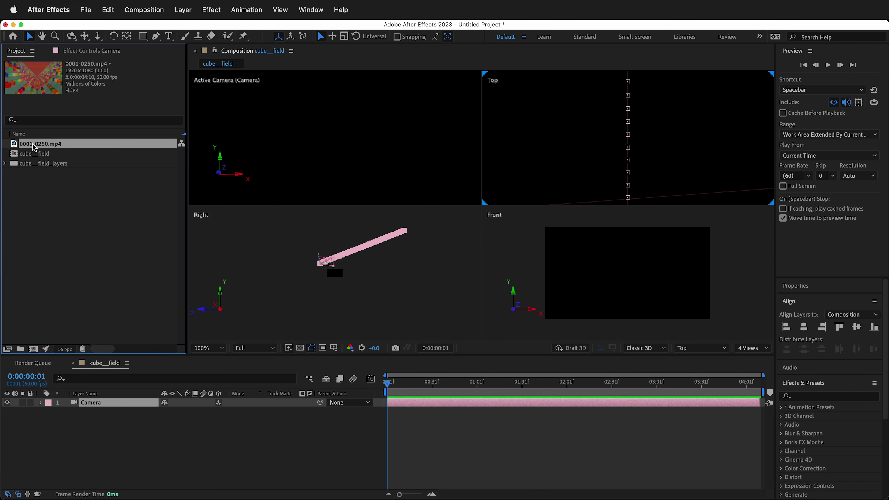
left_click_drag(43, 147, 120, 415)
Step: Switch to a single Active Camera view and scrub through the whole footage
left_click(753, 348)
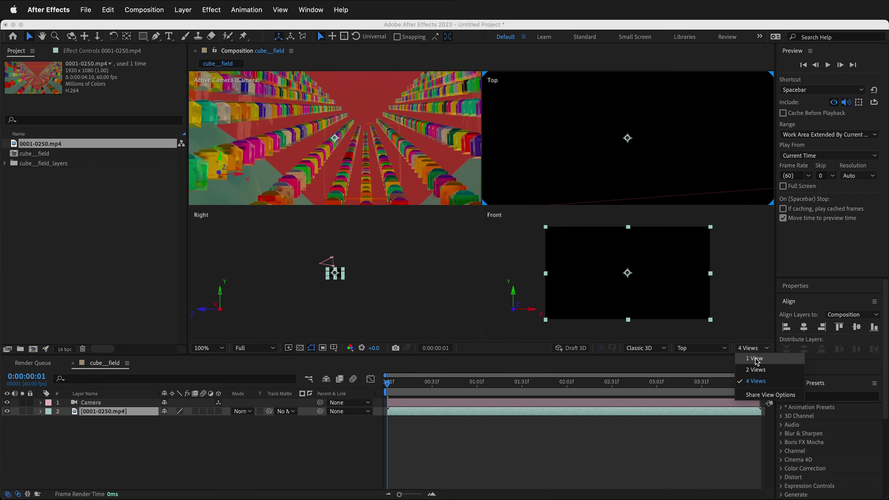
left_click(753, 358)
left_click_drag(394, 386, 462, 388)
left_click_drag(636, 388, 361, 392)
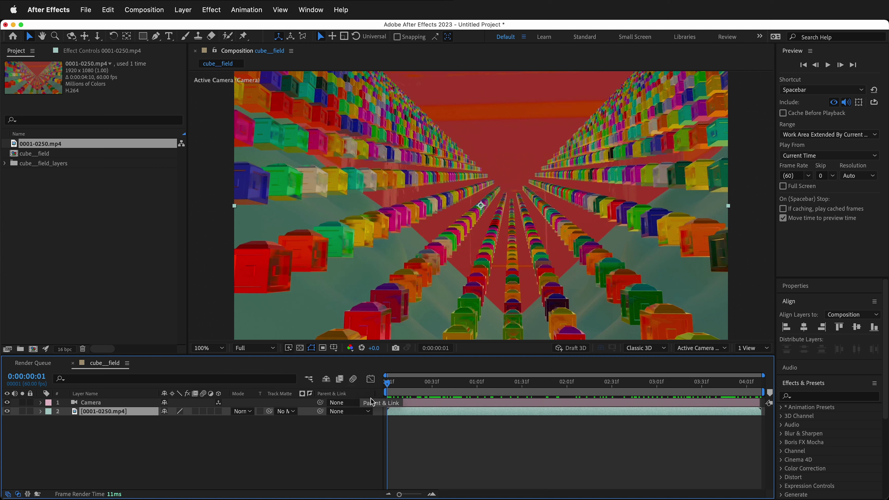
Step: With the Type tool active, create a new text layer via Layer > New > Text
key("super+shift+a")
key("super+t")
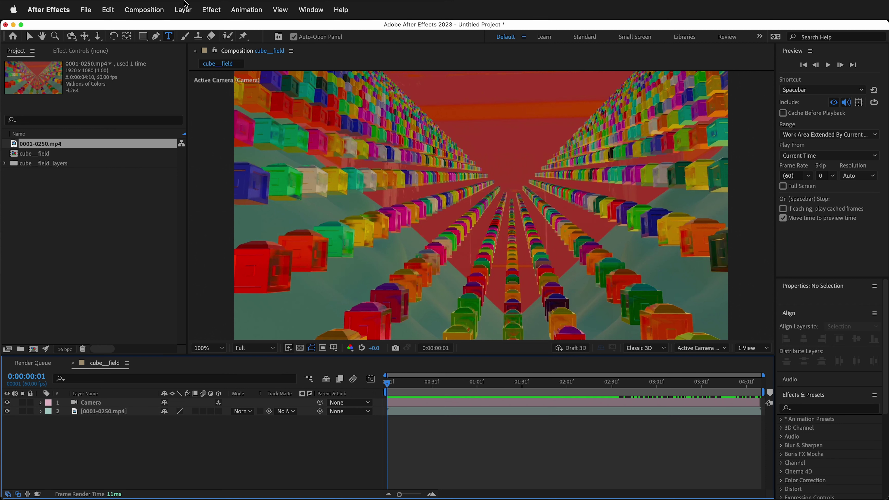
left_click(184, 10)
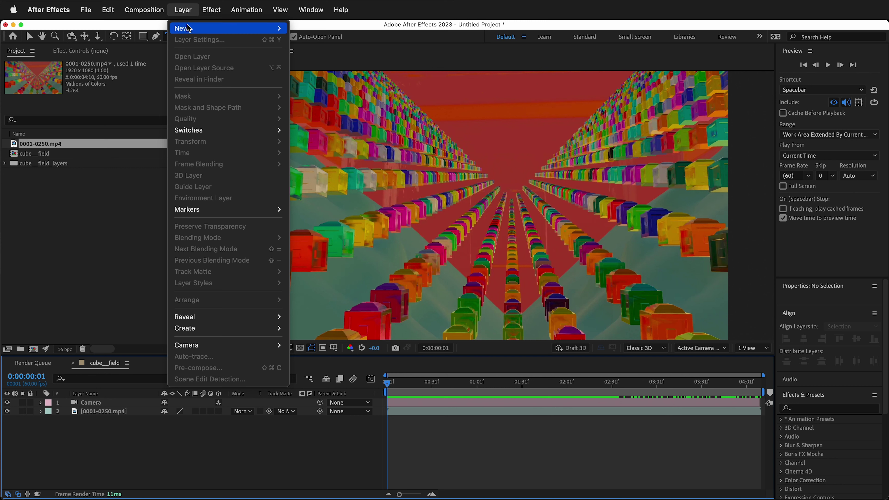
mouse_move(189, 30)
left_click(306, 28)
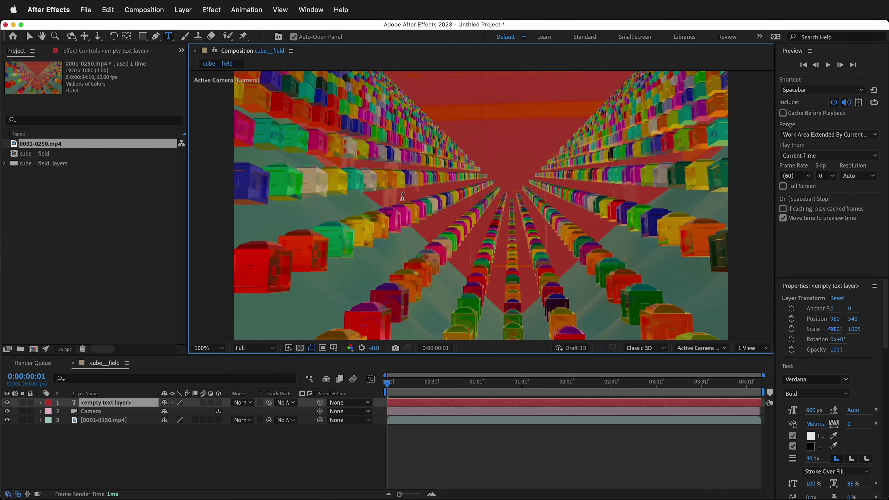
Step: Paste 'Blender to After Effects' as the layer's text and turn on its 3D switch
type("Blender to After Effects")
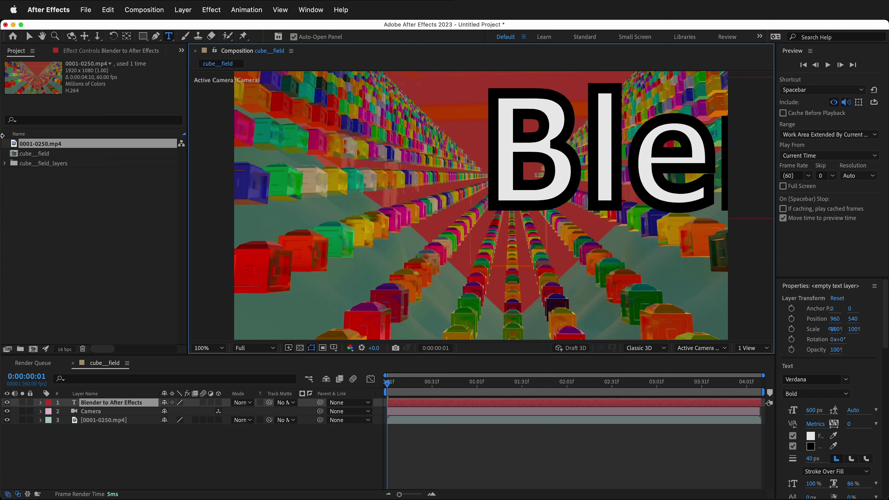
left_click(28, 35)
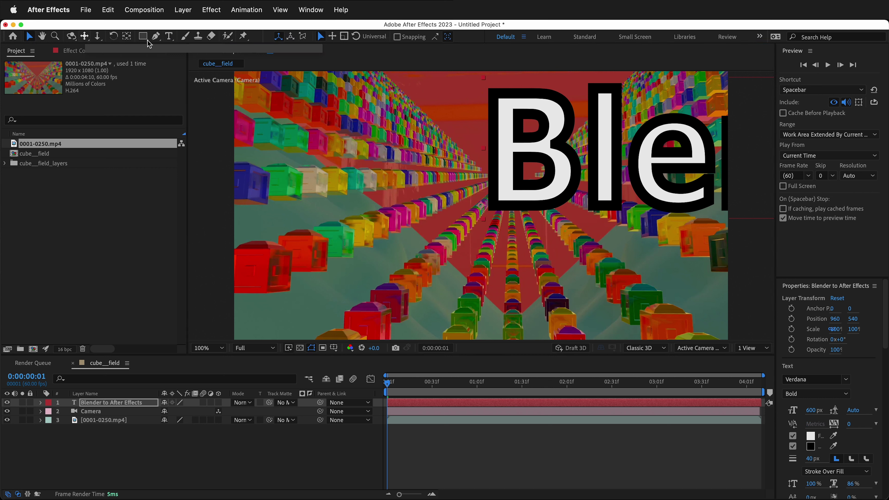
left_click(607, 197)
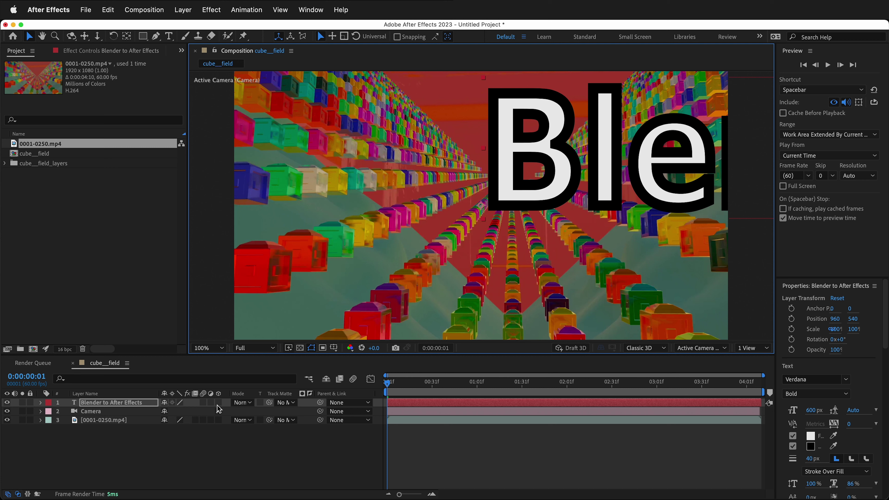
left_click(219, 403)
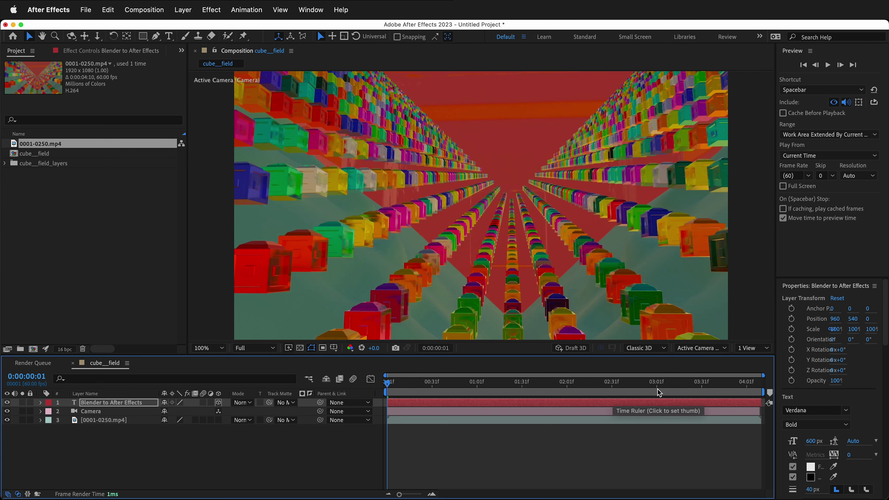
Step: In 4 Views, drag the text up, left and deep into the corridor to 857.0, -1811.3, 4462.7
left_click(752, 348)
left_click(755, 381)
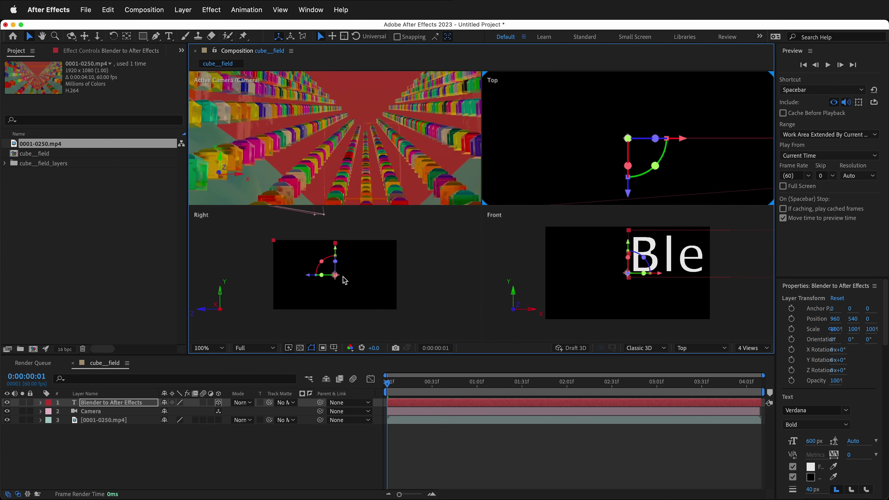
left_click_drag(336, 254, 338, 160)
left_click_drag(423, 153, 251, 154)
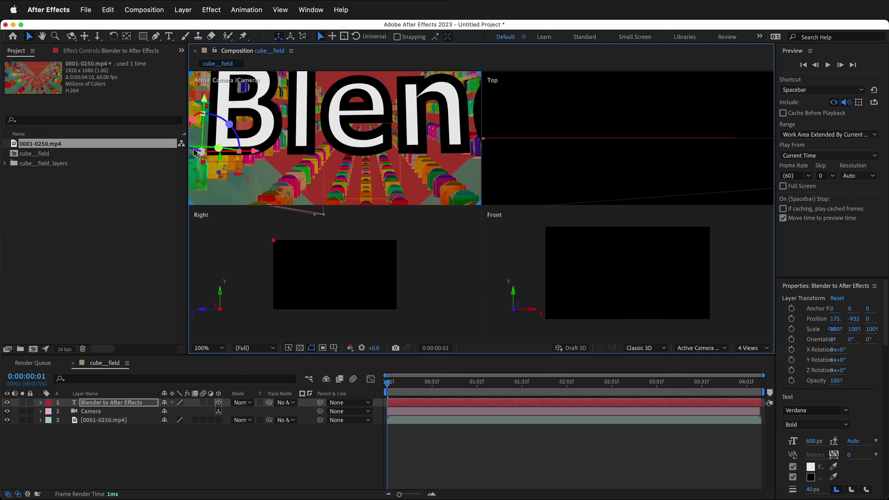
left_click_drag(196, 154, 354, 81)
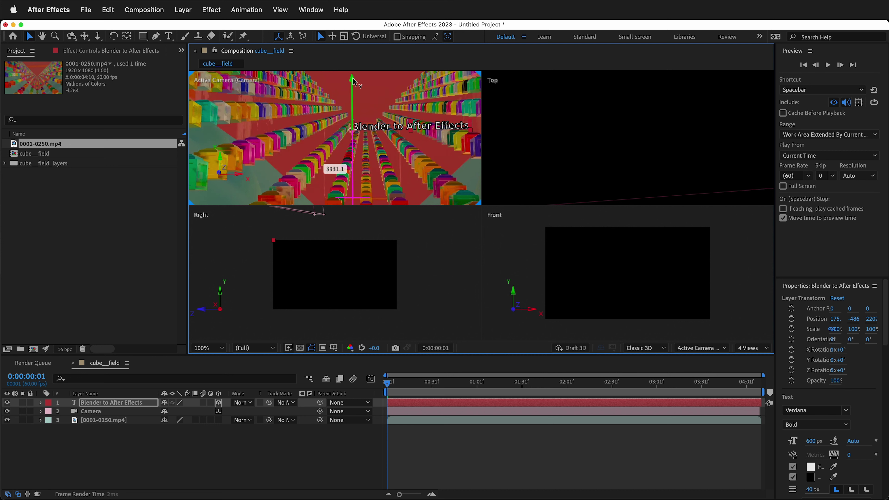
left_click_drag(406, 133, 361, 135)
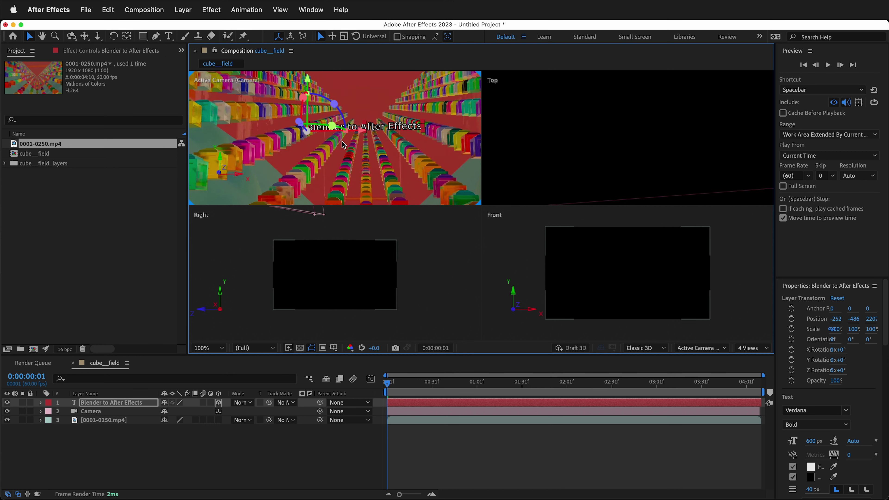
mouse_move(299, 124)
left_mouse_down()
mouse_move(297, 131)
mouse_move(281, 108)
mouse_move(285, 93)
mouse_move(284, 123)
left_mouse_up()
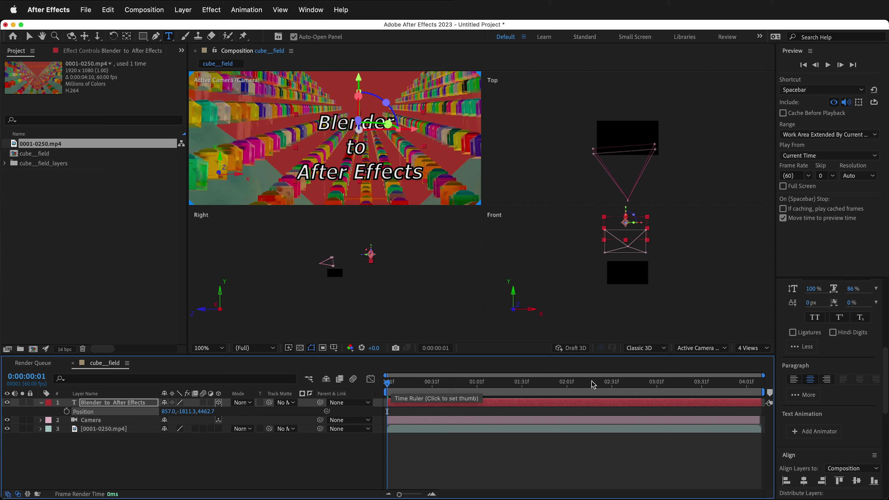
Step: Switch the After Effects viewer to a single Active Camera view to check the title in the corridor footage
left_click(764, 349)
left_click(756, 359)
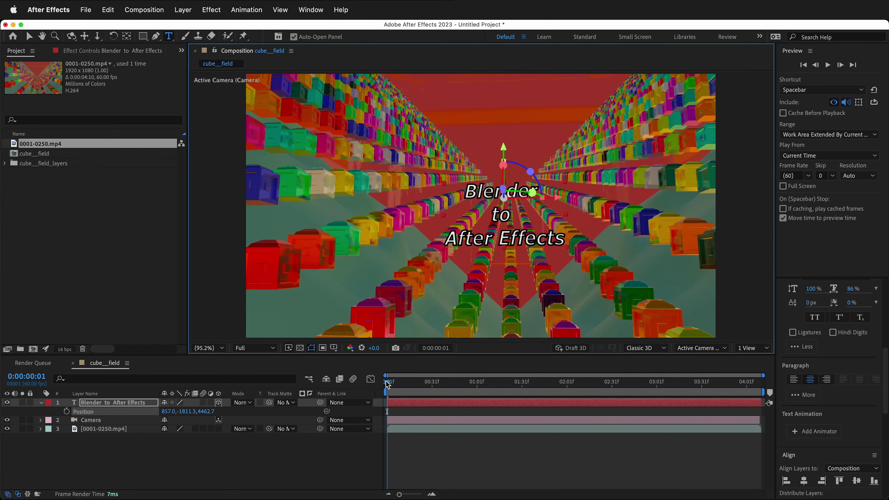